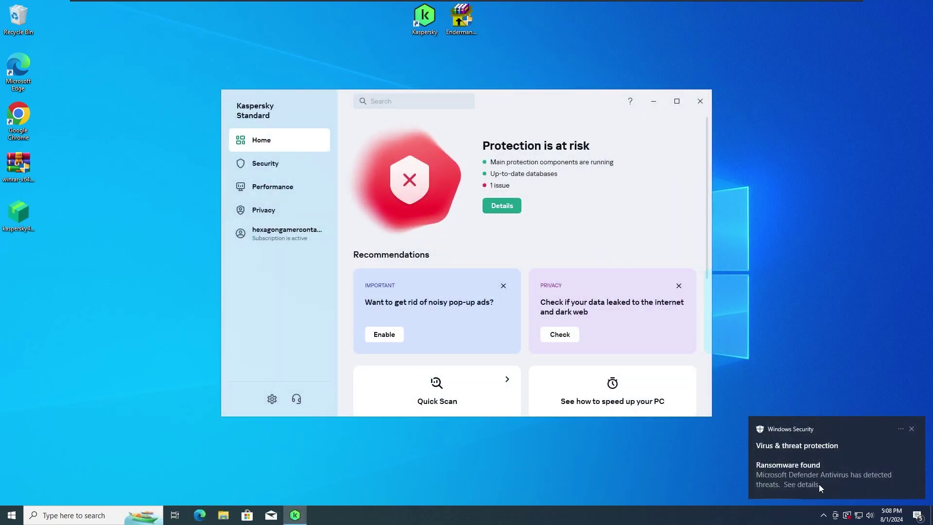
View the details of the reported protection issue, then refresh the desktop.
click(499, 211)
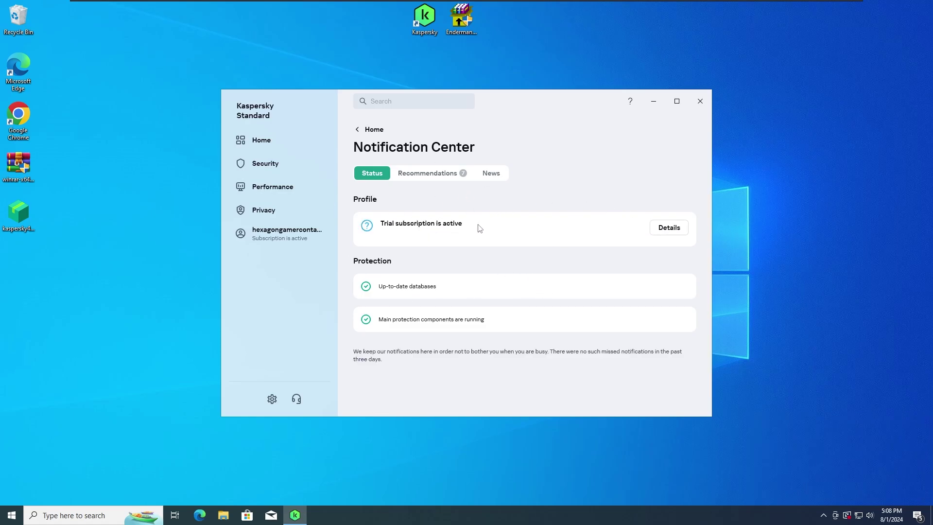
right_click(727, 196)
click(760, 227)
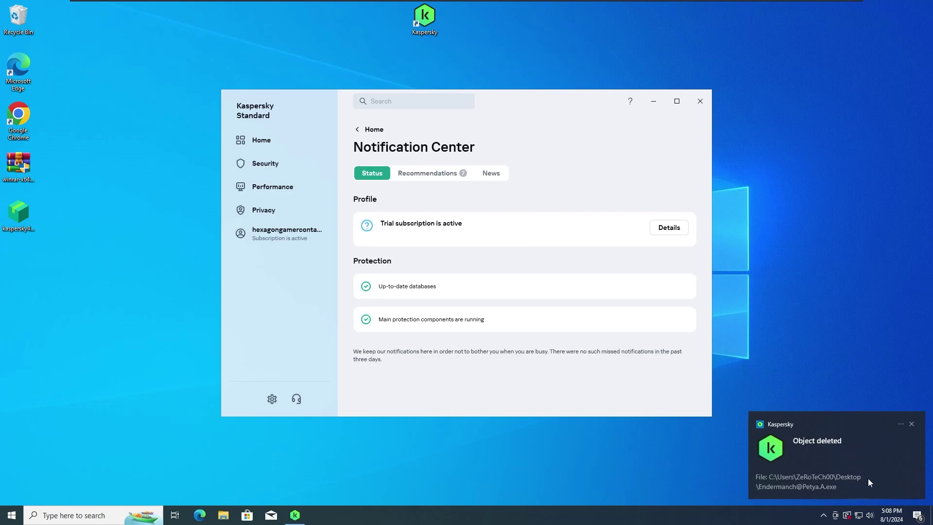
Return to Kaspersky Home, open Security settings, and place it beside Windows virus protection status.
click(912, 424)
click(278, 141)
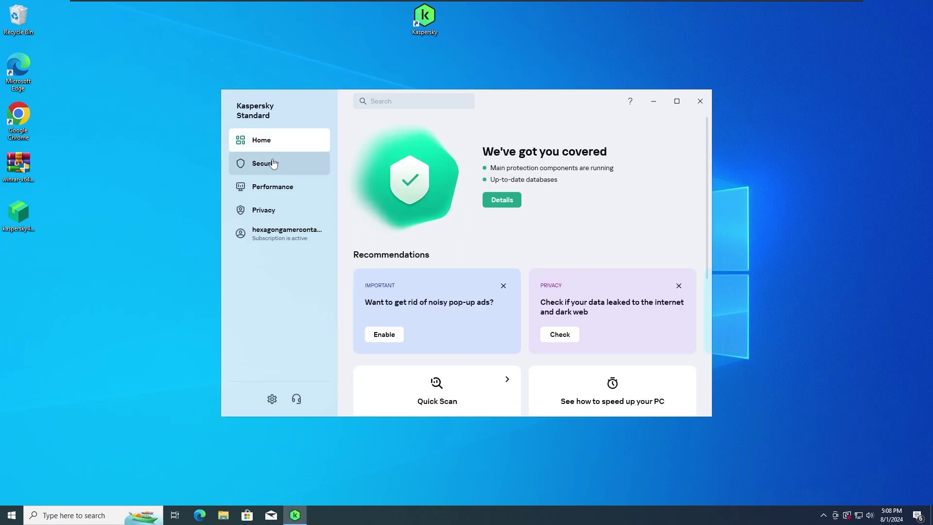
click(273, 164)
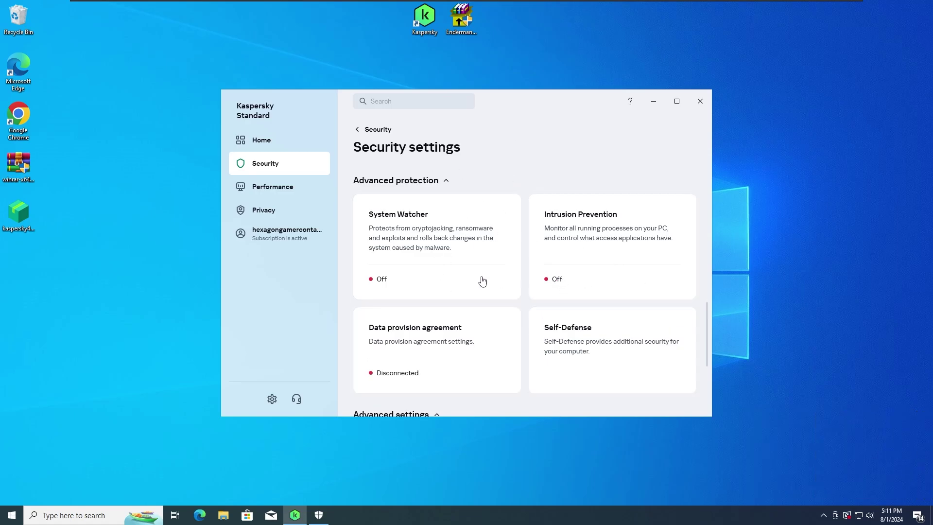
click(319, 515)
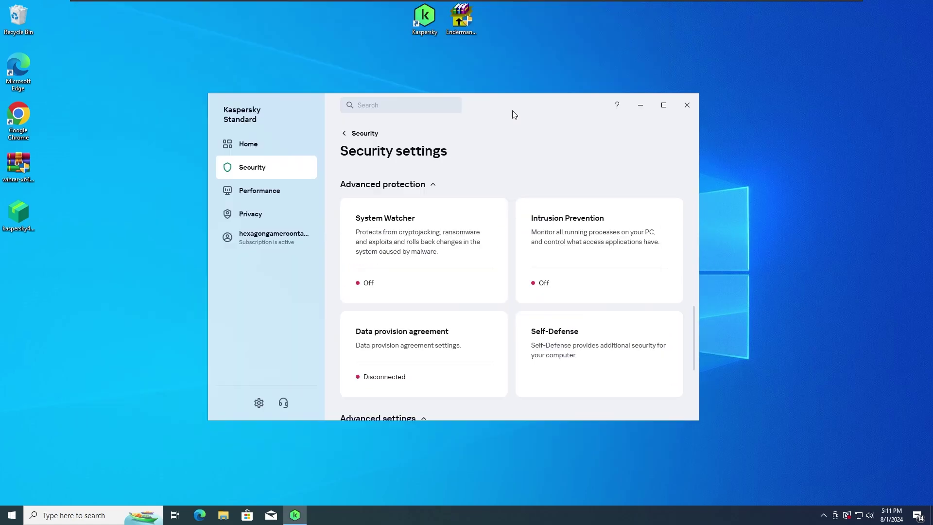
drag(512, 114, 497, 117)
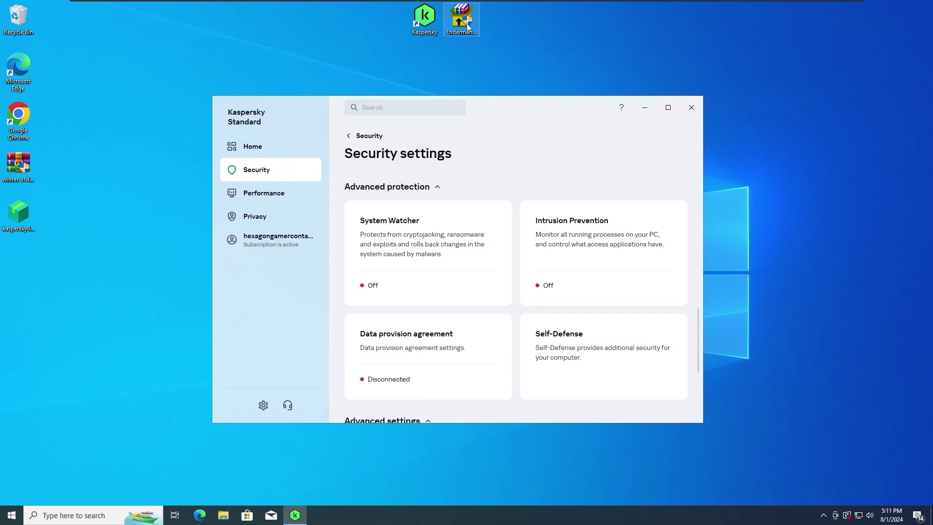
click(464, 20)
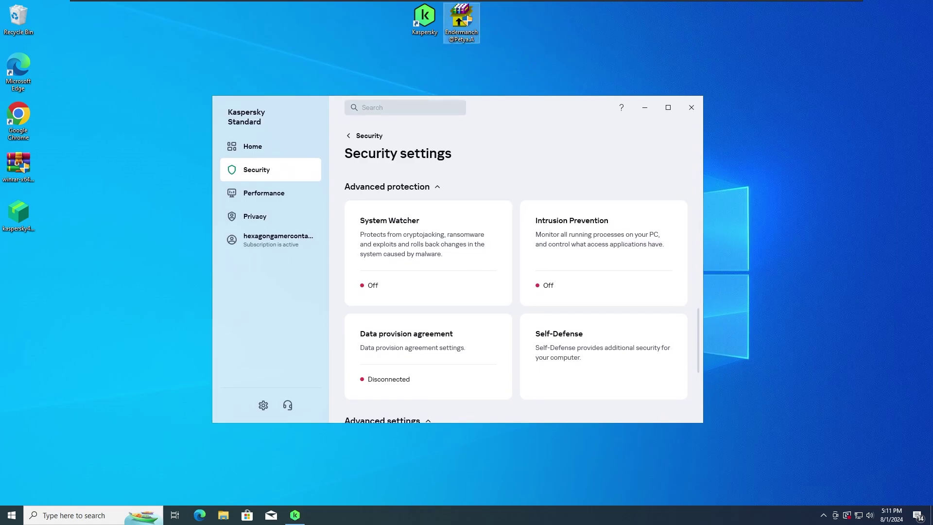
click(491, 129)
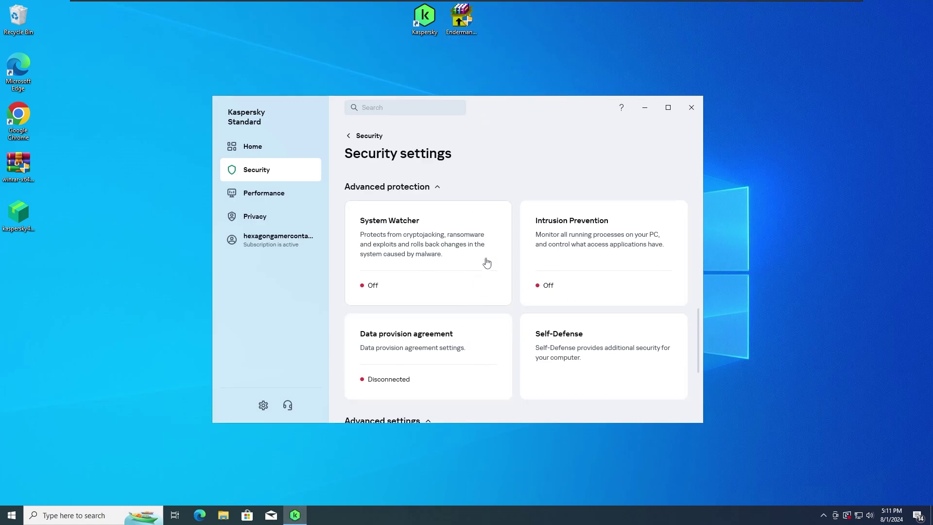
click(464, 20)
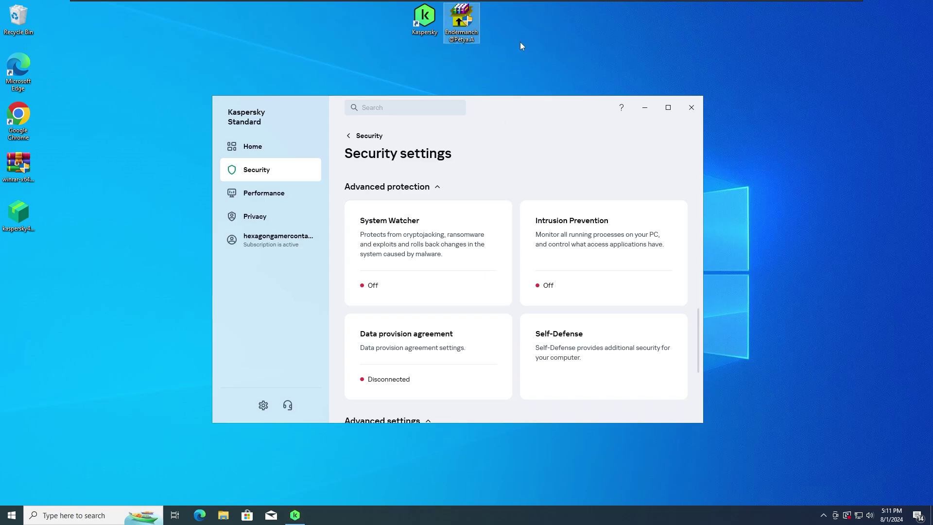
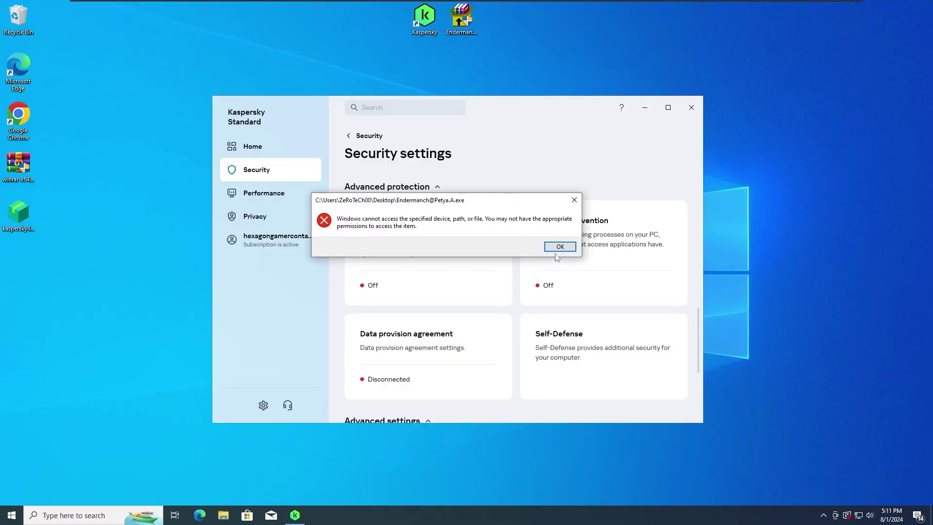
Dismiss the Petya access error and review Security settings showing File Anti-Virus Off.
click(557, 247)
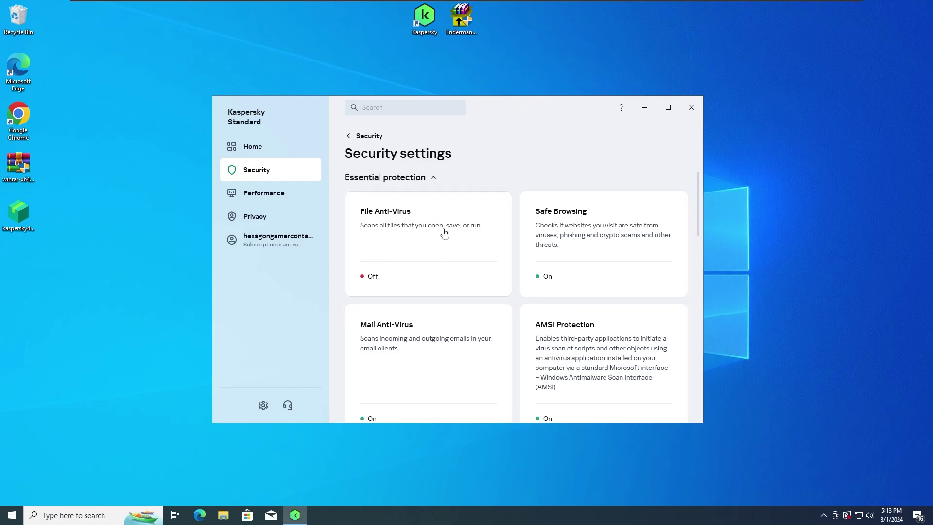
scroll(444, 234, down, 8)
scroll(459, 326, up, 8)
Open Windows Security's Virus & threat protection page by searching 'virus'.
key(super)
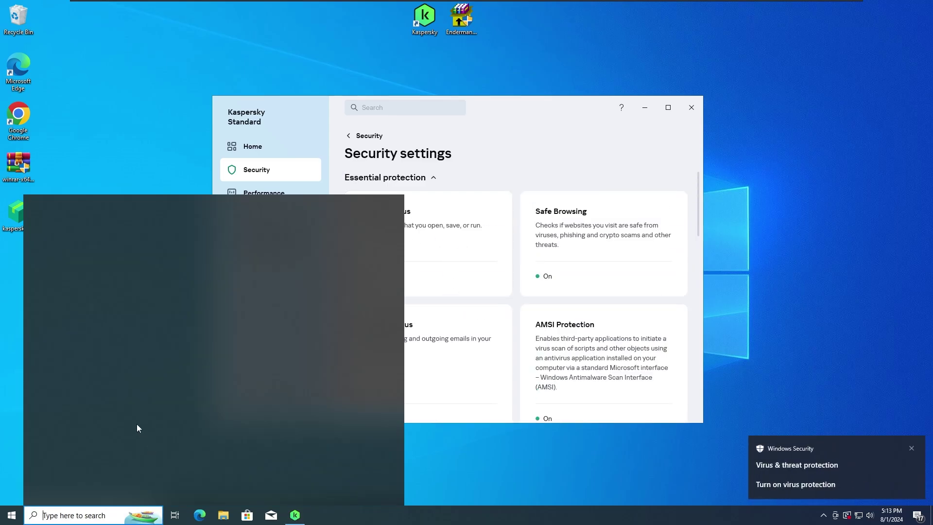
text(virus)
key(Return)
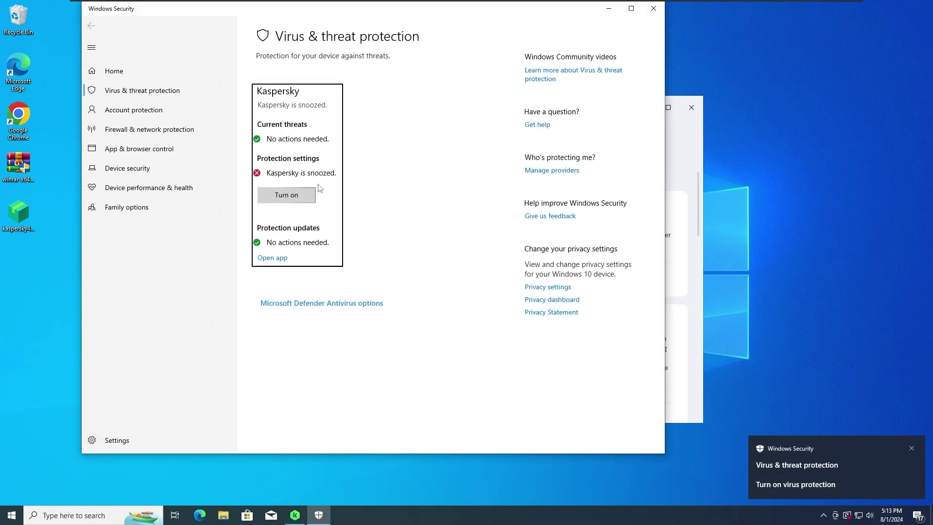
click(652, 9)
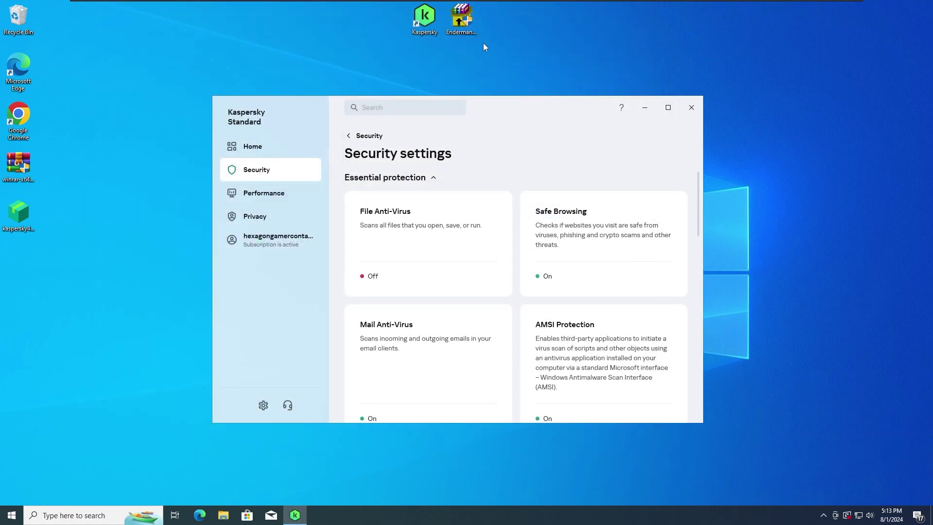
click(462, 15)
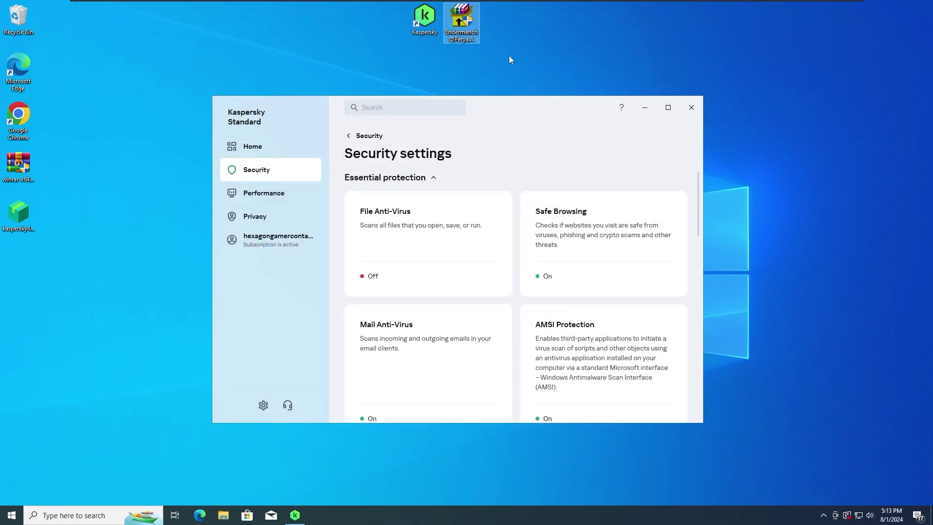
click(481, 158)
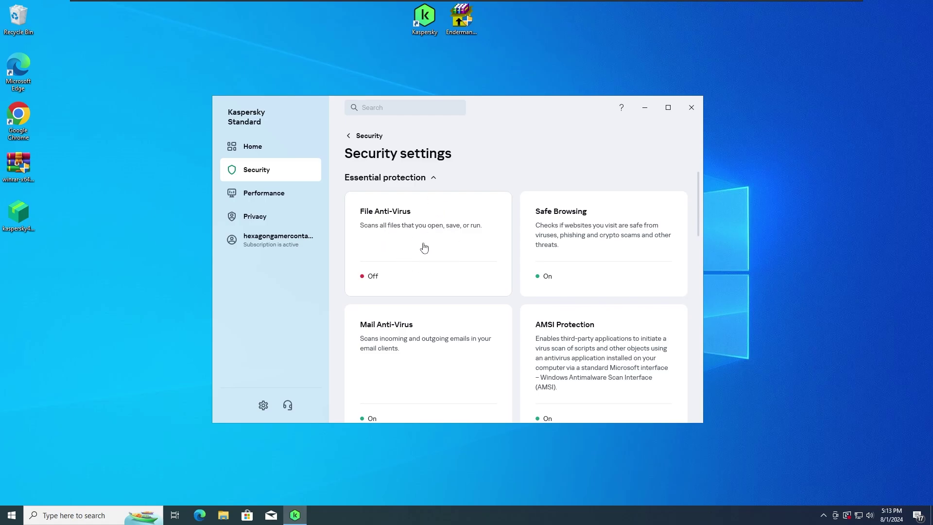
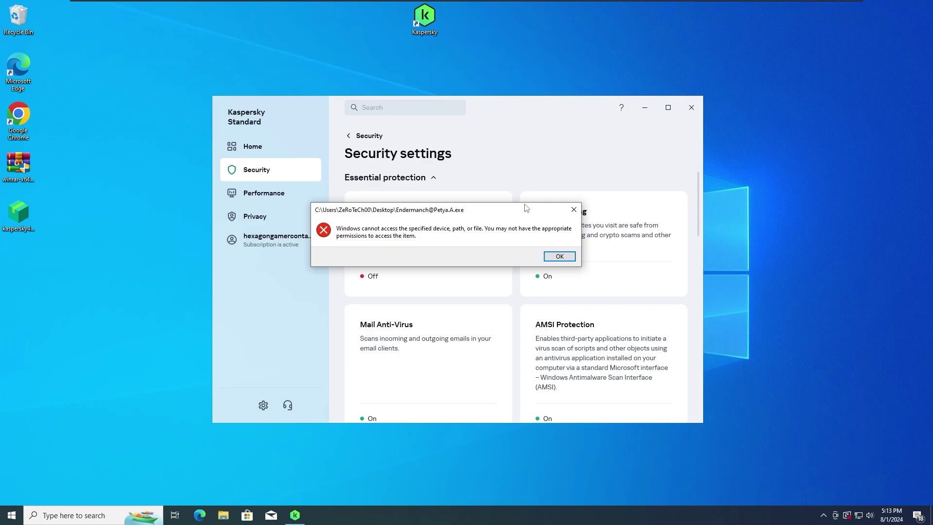
Dismiss the 'Windows cannot access the specified device' error for the Petya sample.
click(559, 256)
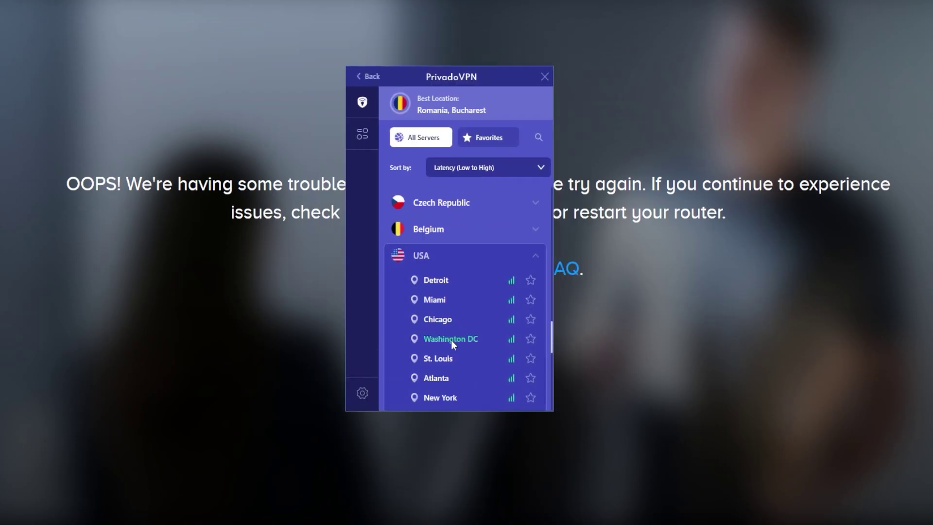
Connect the VPN to Washington DC, then review the SmartRoute, Account and Support settings without saving.
click(451, 341)
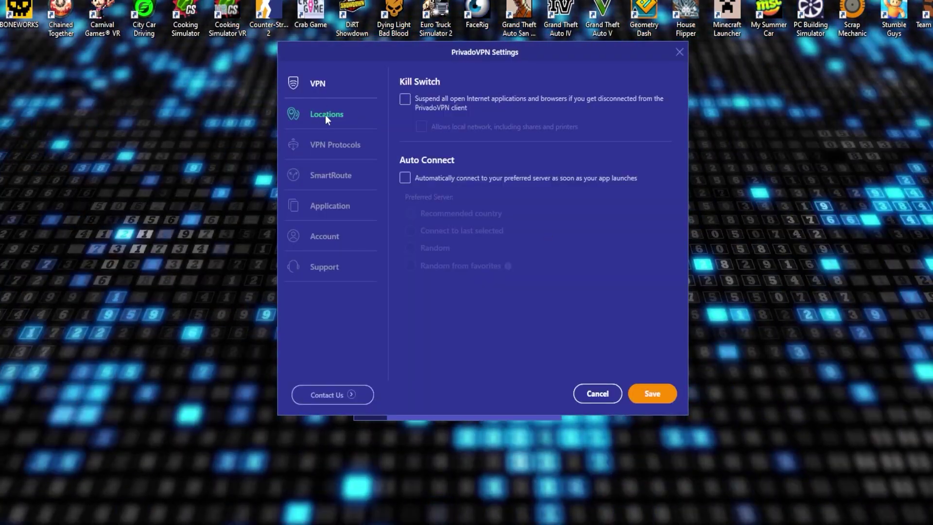
click(325, 176)
click(325, 236)
click(325, 267)
click(317, 84)
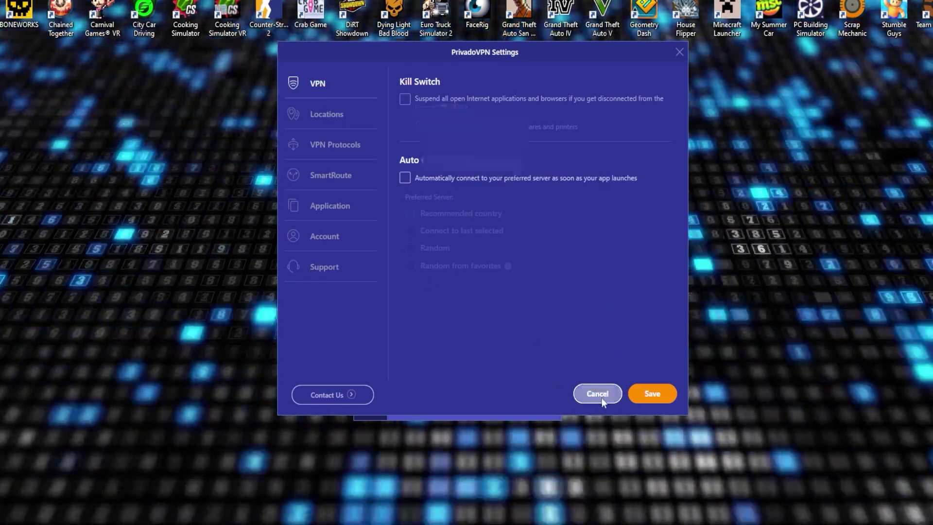
click(597, 393)
Connect the VPN to Paris, France from the server list, then disconnect it.
click(481, 349)
scroll(532, 318, down, 5)
click(550, 316)
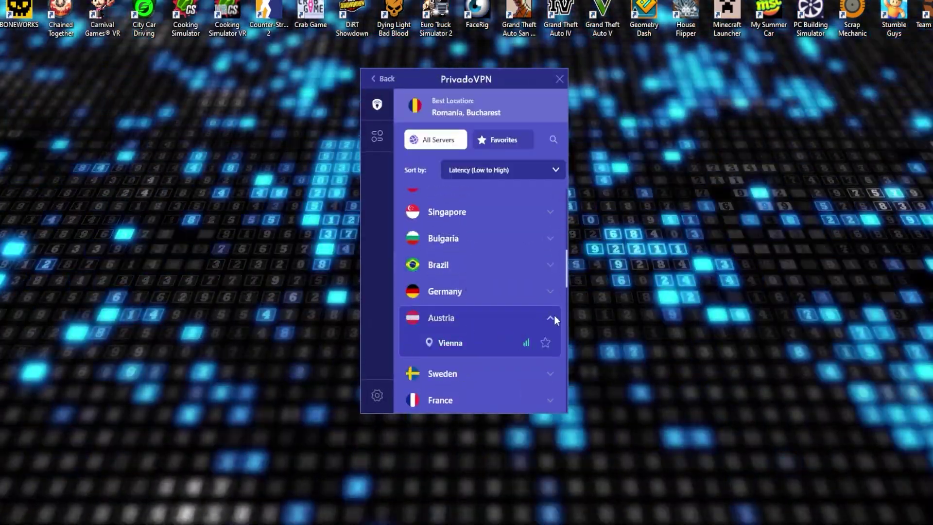
click(553, 316)
scroll(552, 315, down, 2)
click(550, 315)
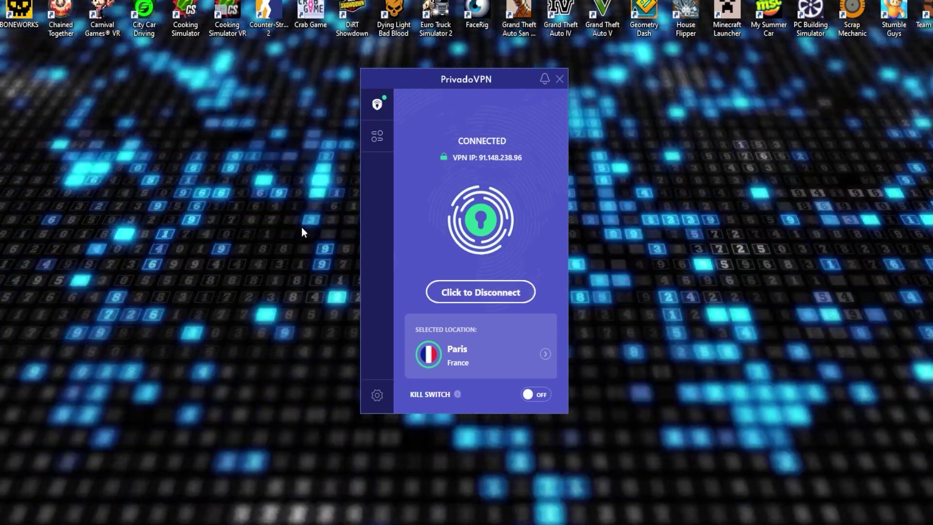
click(461, 293)
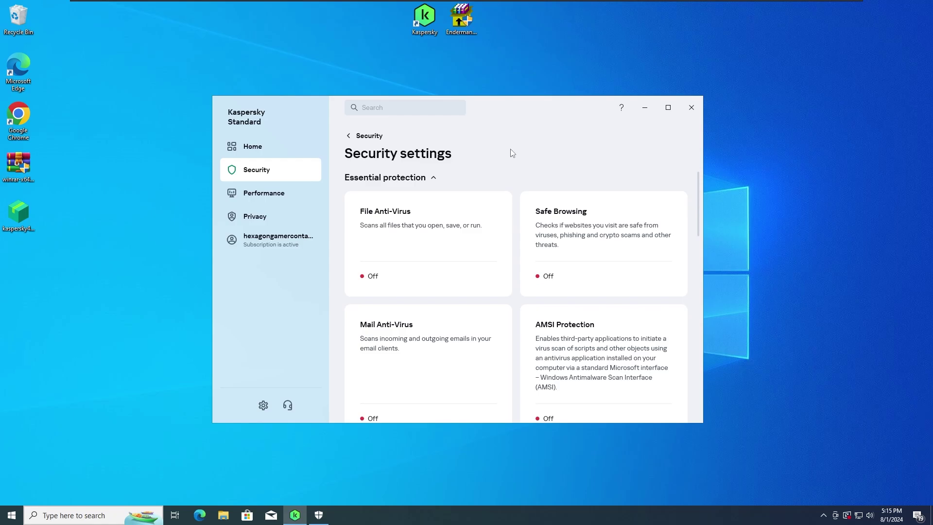
Go to the Kaspersky home page and view the Notification Center status reporting protection disabled.
scroll(597, 231, down, 3)
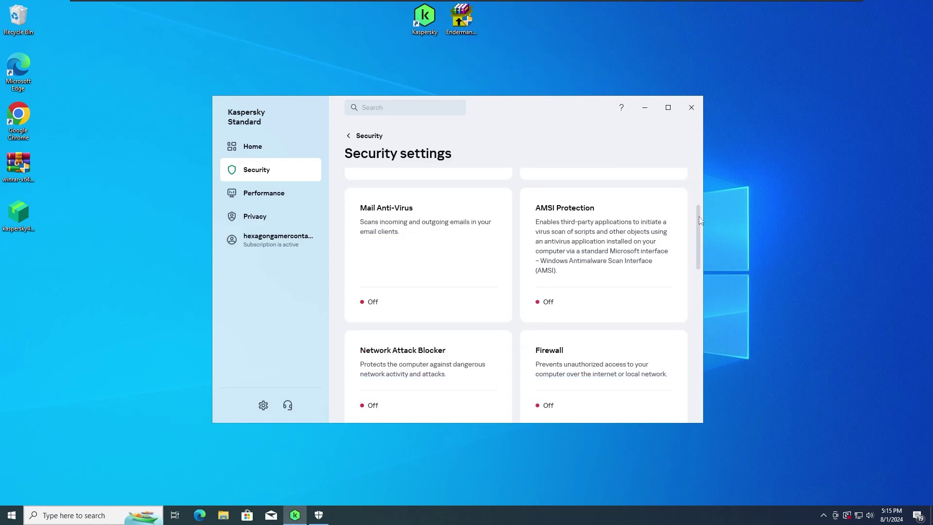
drag(698, 216, 726, 144)
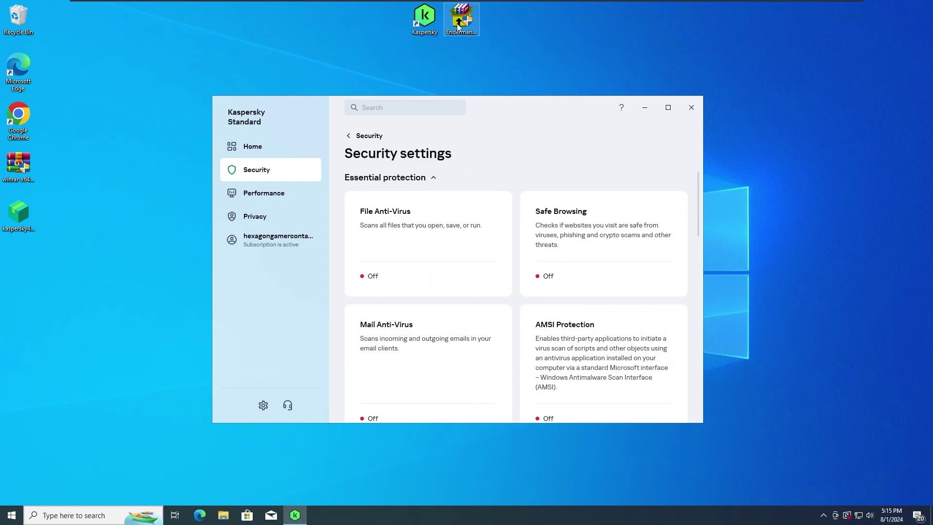
drag(485, 115, 457, 96)
click(250, 129)
click(466, 197)
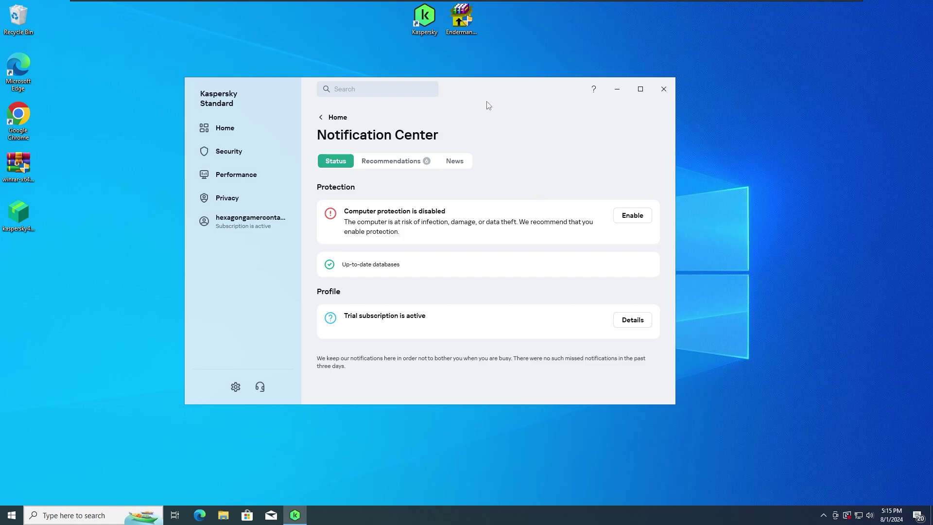
mouse_move(478, 83)
mouse_down()
mouse_move(473, 60)
mouse_move(476, 67)
mouse_up()
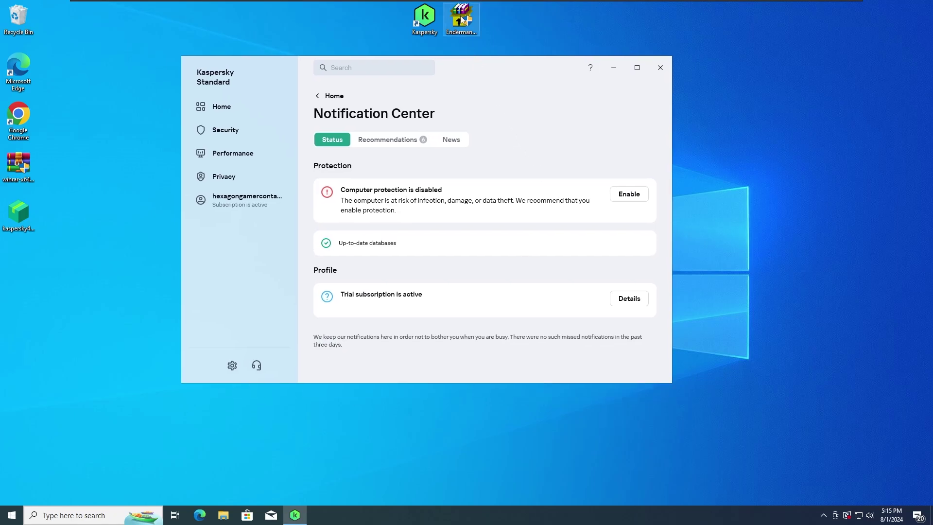
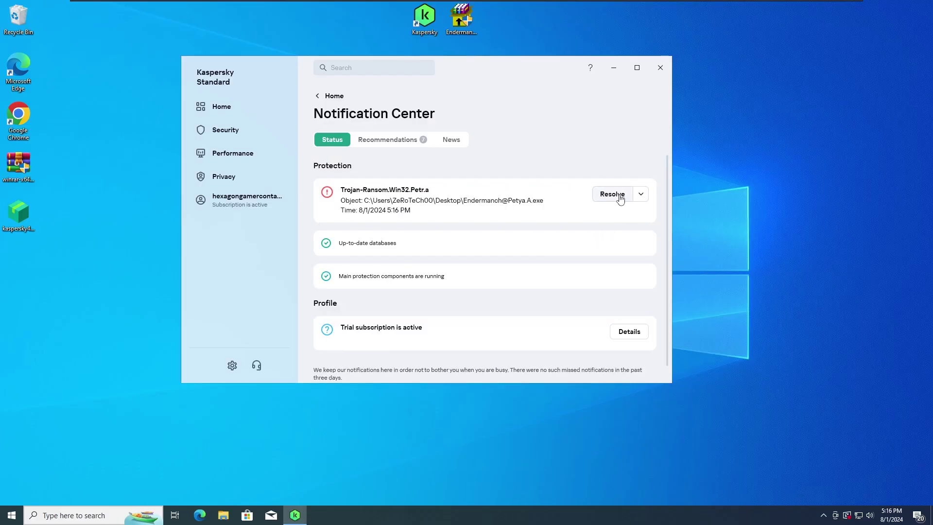
Resolve the Trojan-Ransom.Win32.Petr.a detection from the Notification Center.
click(611, 194)
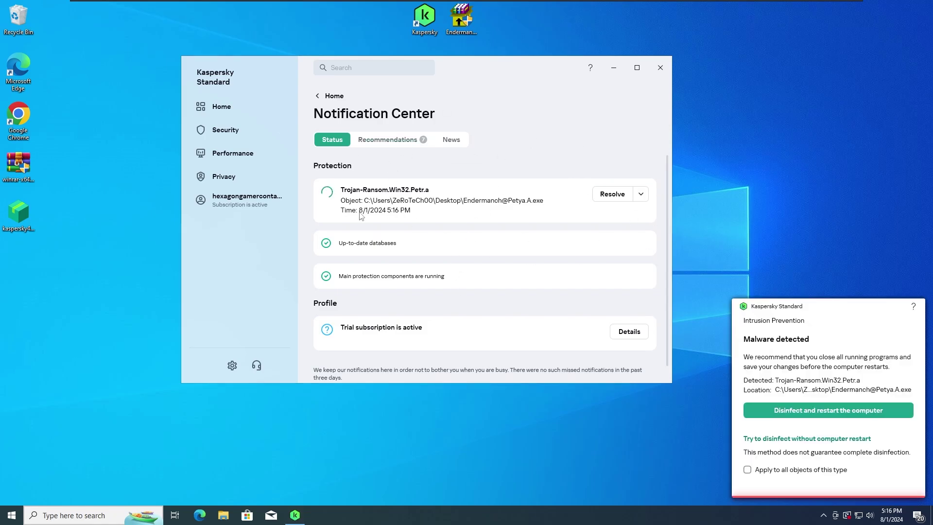
click(845, 421)
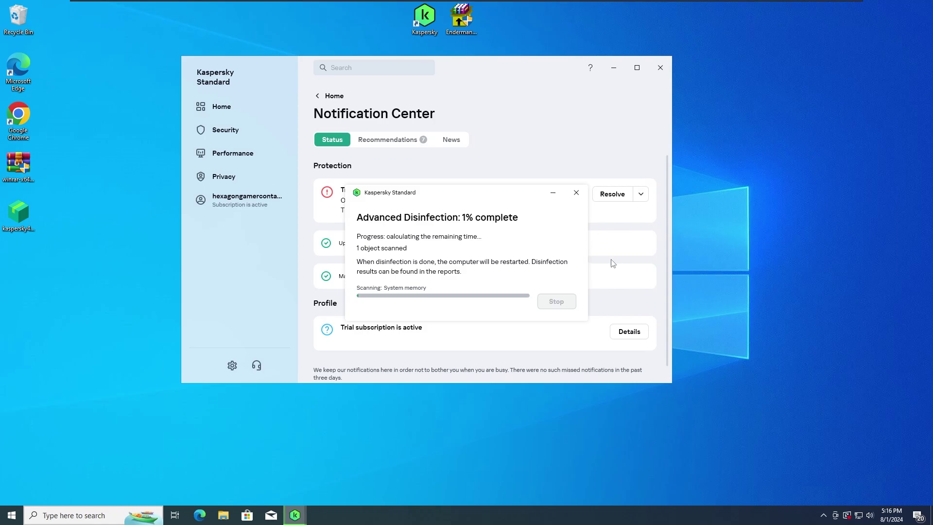
mouse_move(459, 197)
mouse_down()
mouse_move(452, 207)
mouse_move(450, 187)
mouse_up()
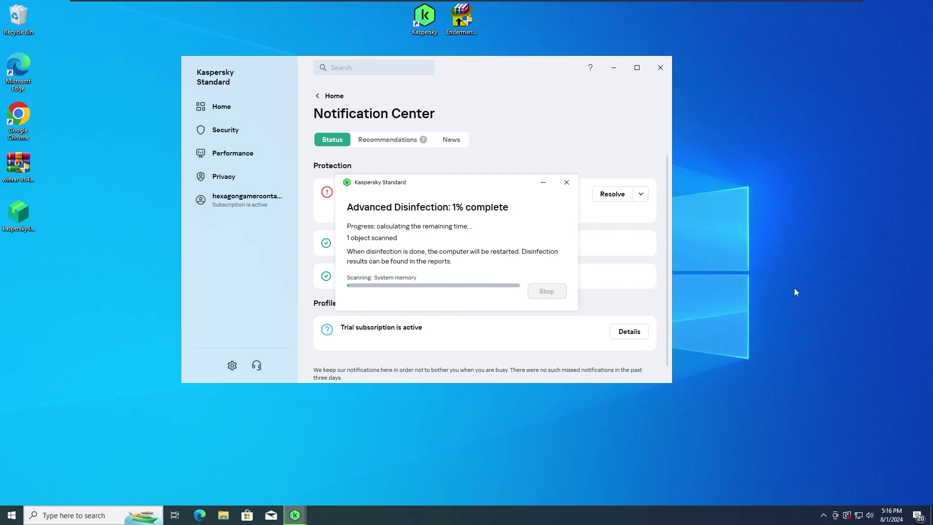
drag(445, 182, 390, 165)
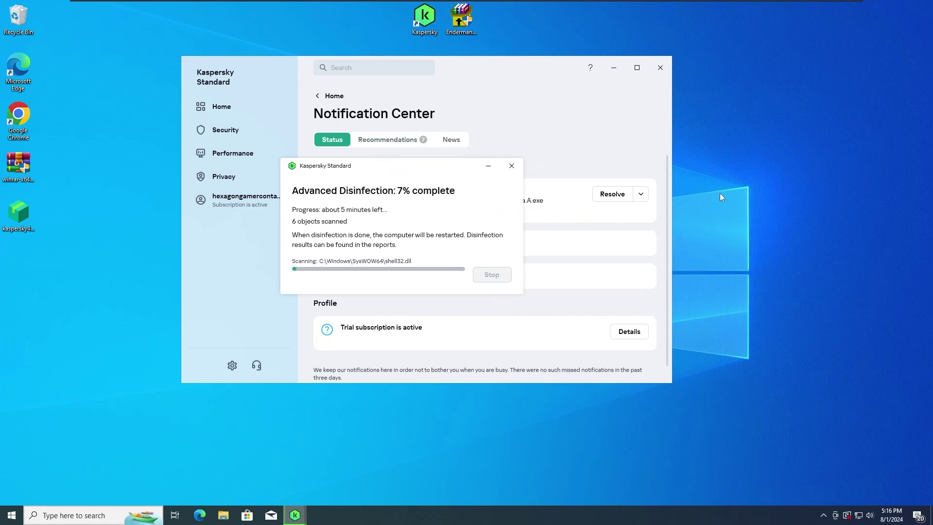
mouse_move(380, 179)
mouse_down()
mouse_move(404, 188)
mouse_move(386, 171)
mouse_up()
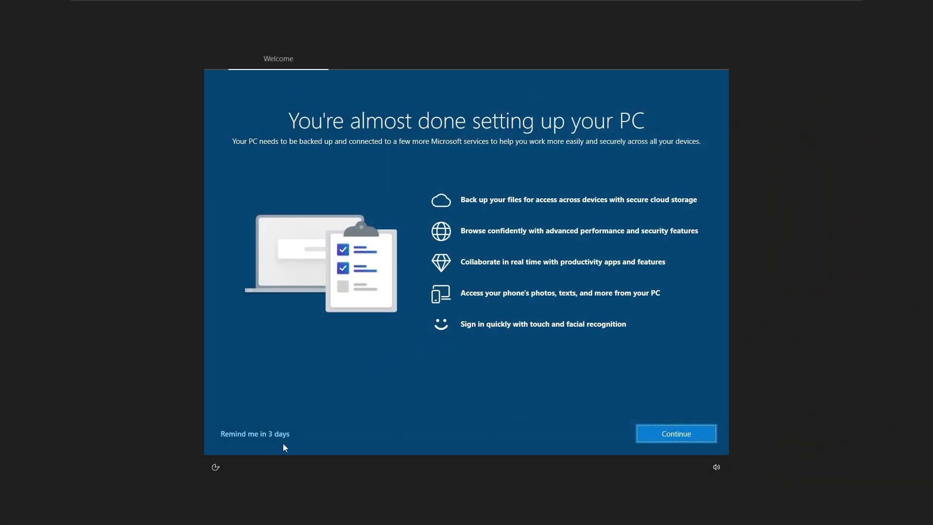
Postpone PC setup for 3 days and start the wizard's search for malware damage.
click(270, 434)
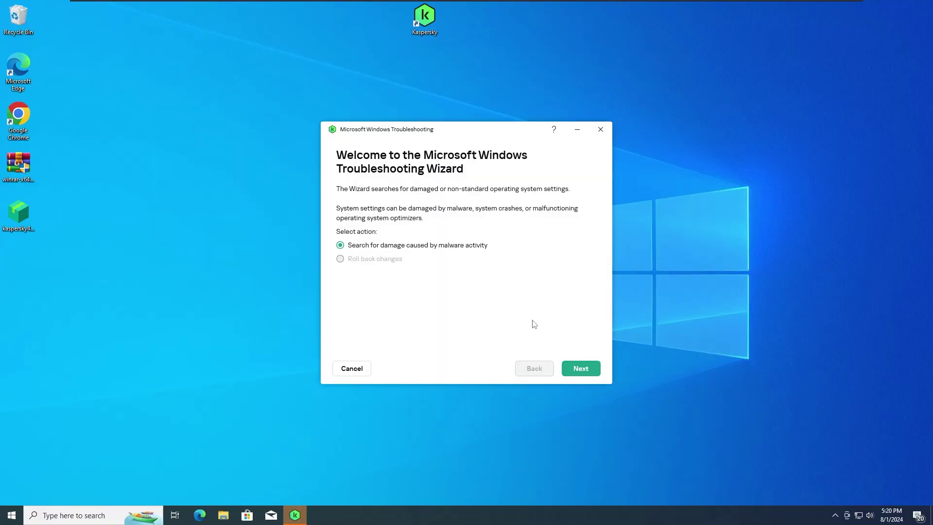
click(581, 367)
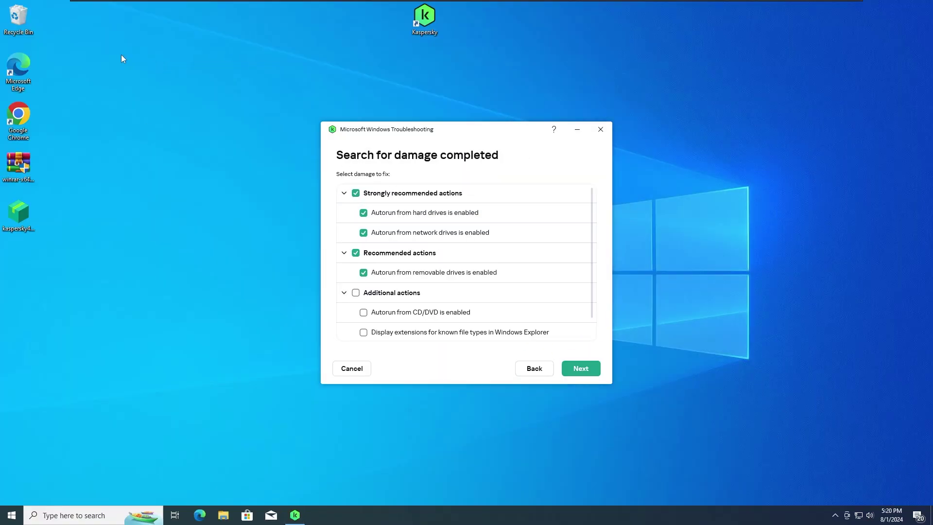
mouse_move(439, 132)
mouse_down()
mouse_move(366, 168)
mouse_move(434, 137)
mouse_up()
Apply the autorun fixes, finish the Troubleshooting Wizard, and view the running Full Scan.
click(576, 372)
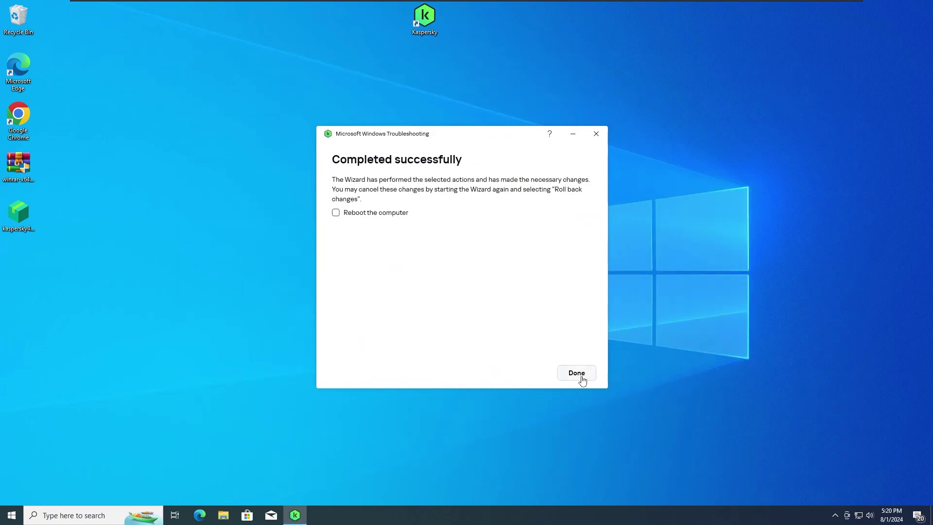
click(582, 380)
click(437, 348)
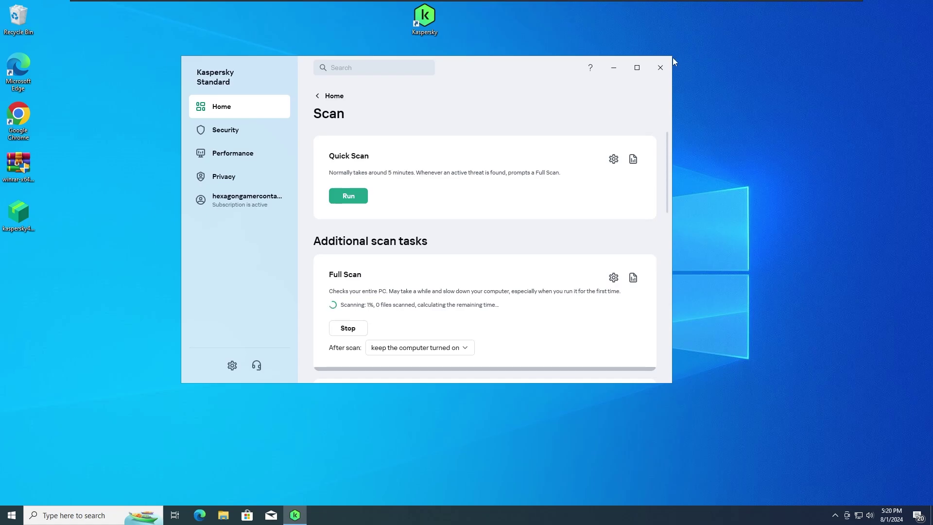
Minimize Kaspersky, then launch Calculator from Start and close it again.
click(613, 67)
drag(204, 163, 471, 326)
right_click(402, 519)
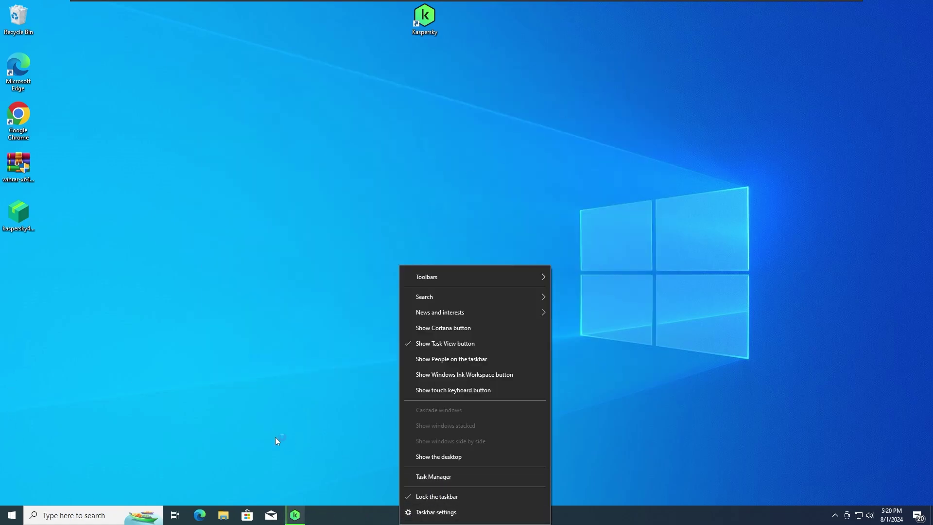
click(11, 515)
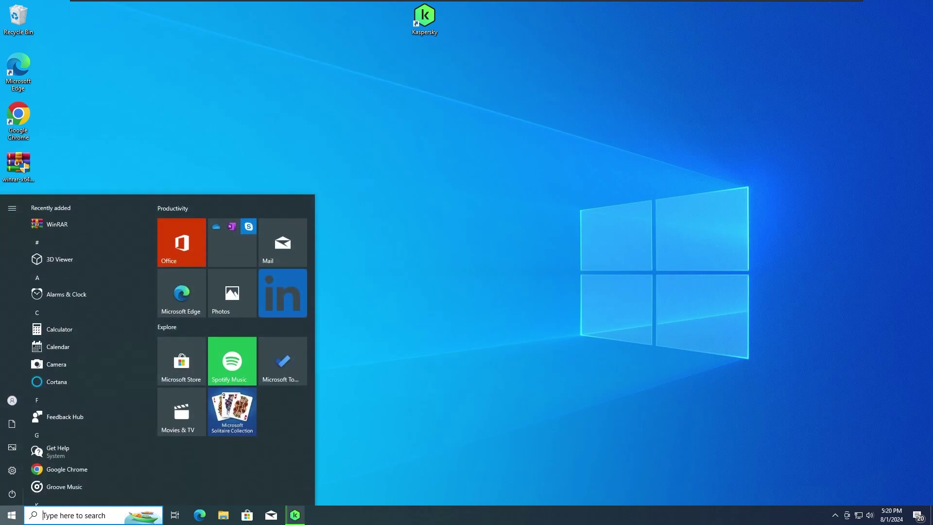
click(86, 329)
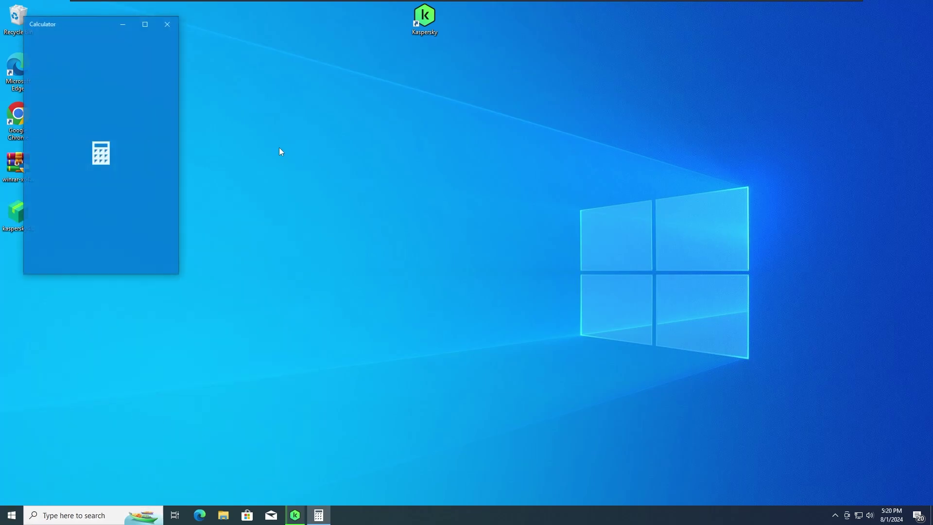
drag(99, 33, 433, 128)
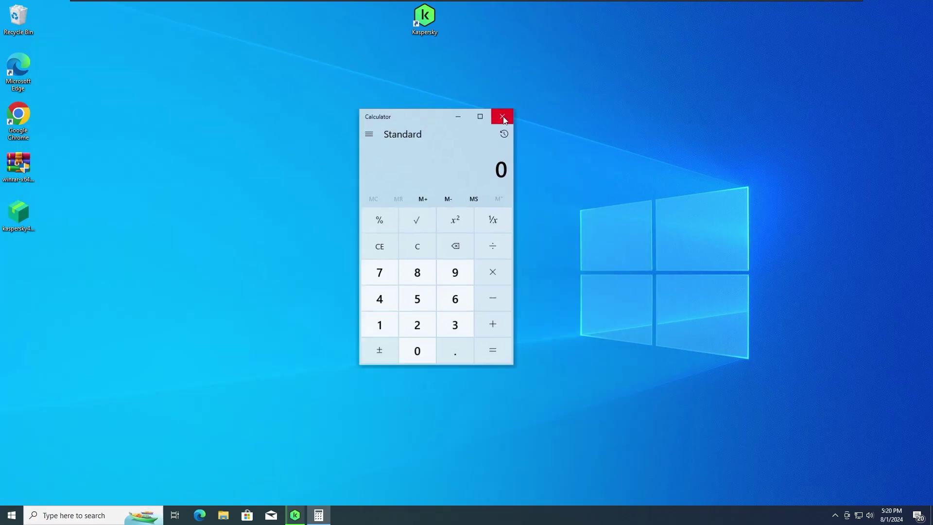
click(503, 121)
Open Task Manager in full view and review the Details and Processes lists.
right_click(481, 510)
click(507, 456)
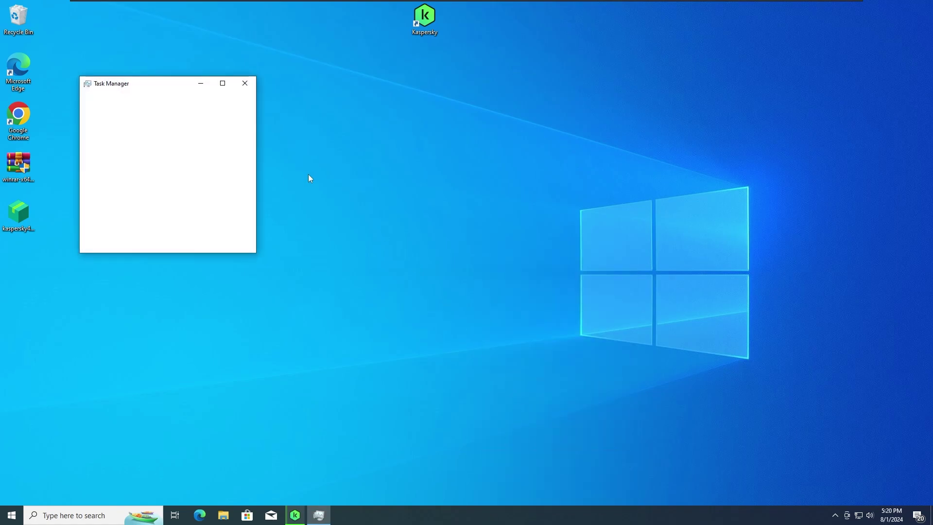
click(103, 240)
click(240, 108)
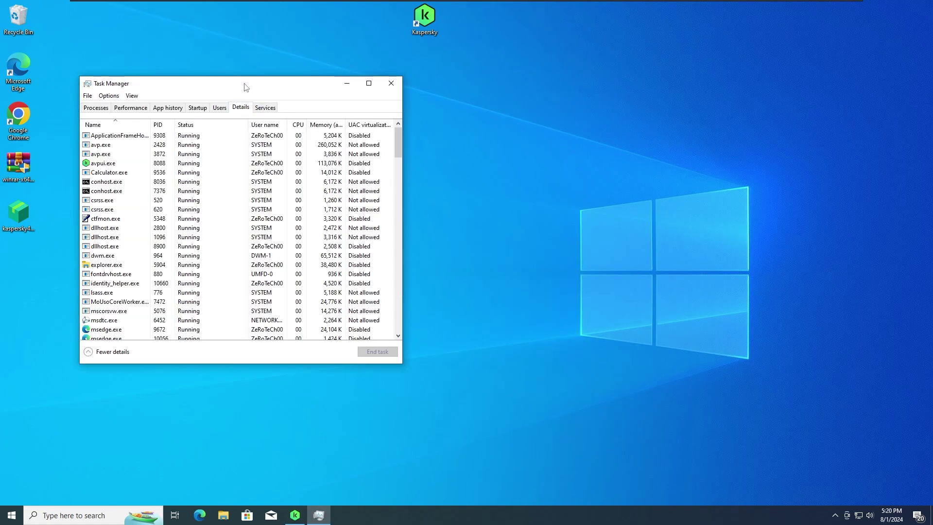
drag(246, 87, 448, 126)
scroll(599, 183, down, 1)
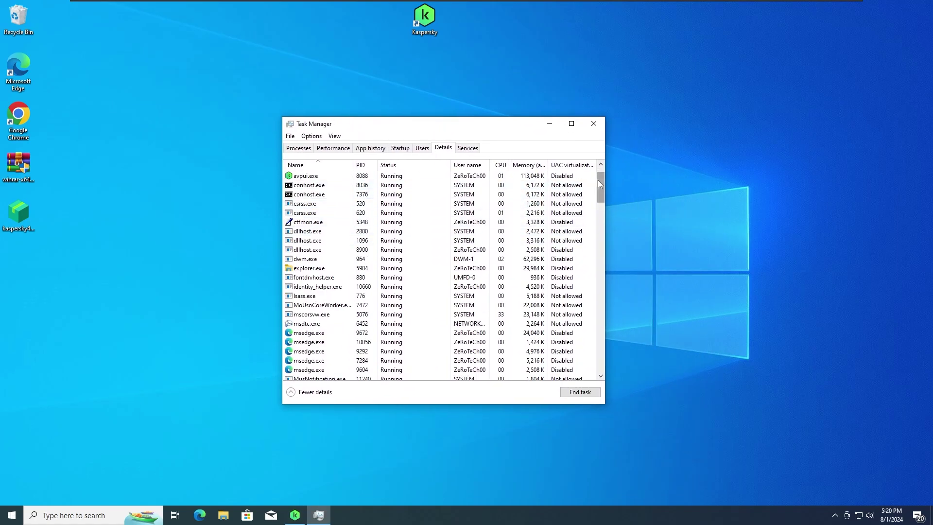
drag(598, 181, 645, 165)
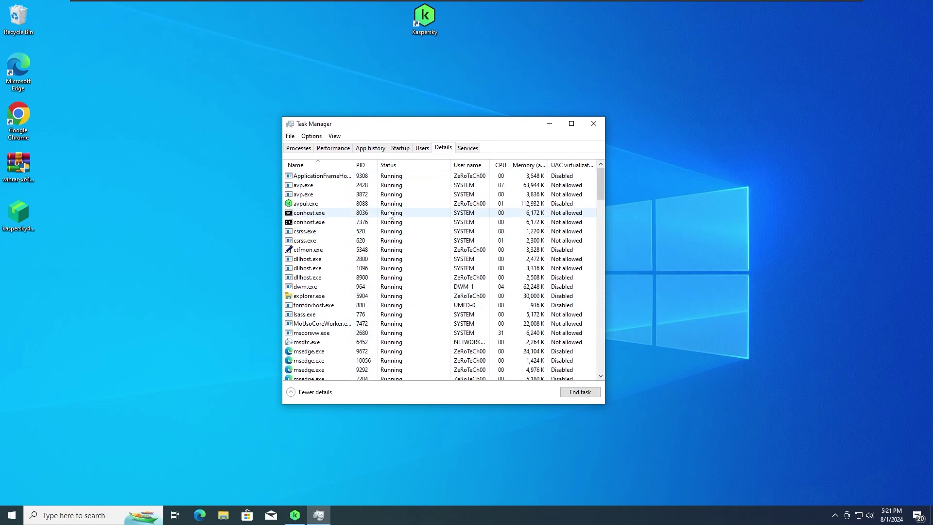
click(299, 148)
Close Task Manager, restore Kaspersky, and return to Home through the Security section.
click(593, 124)
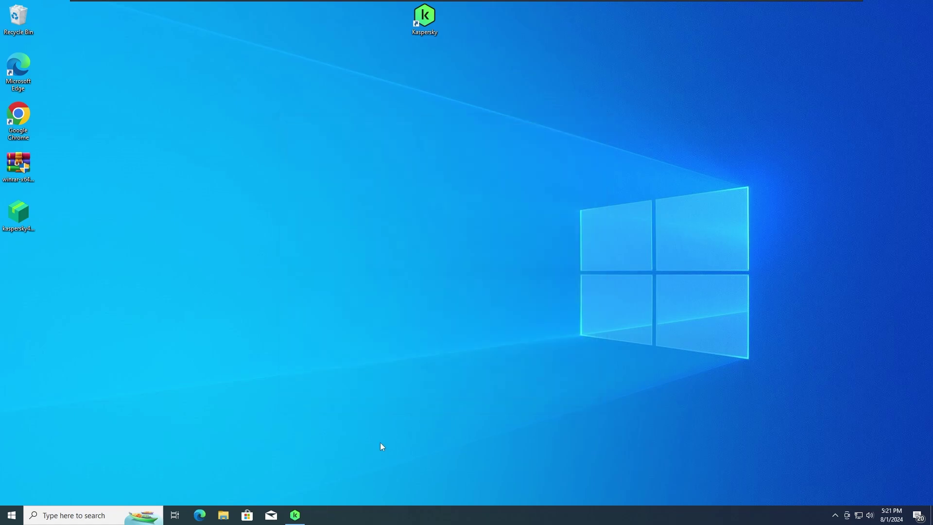
click(295, 515)
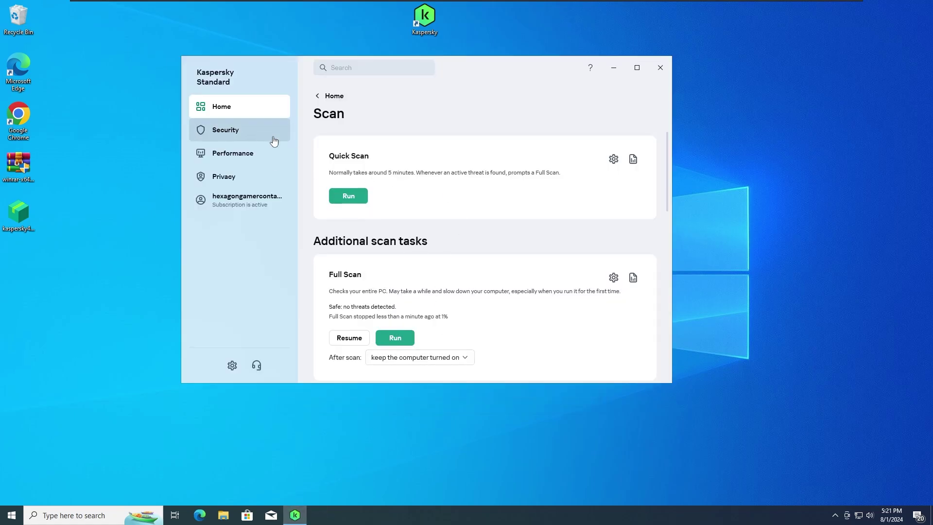
click(254, 137)
click(250, 114)
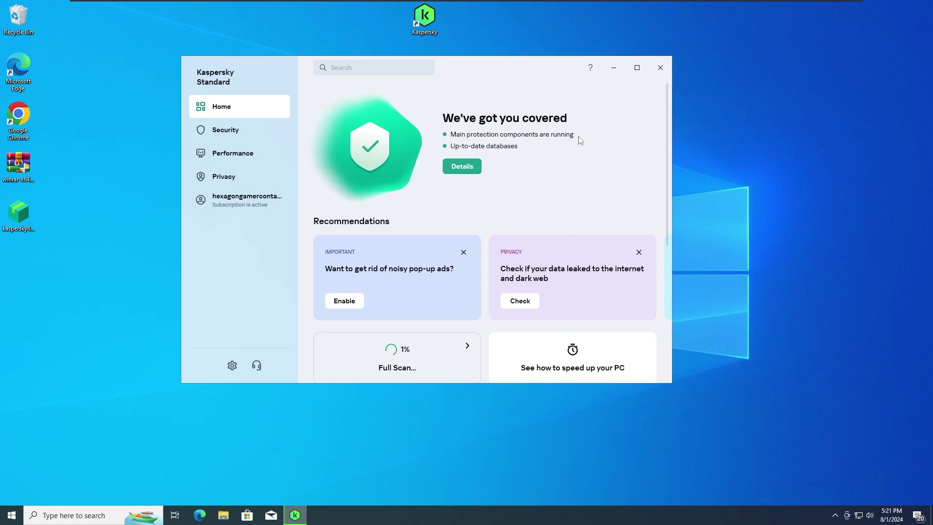
drag(151, 29, 734, 418)
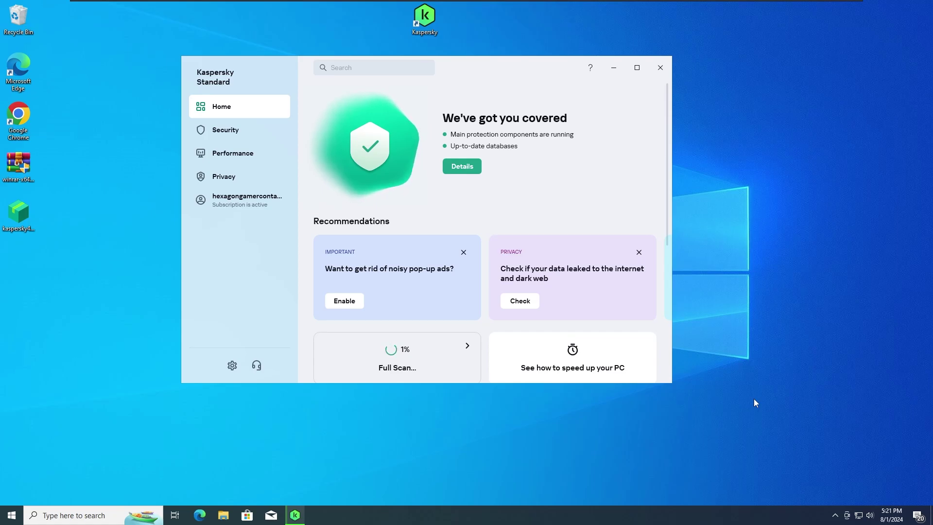
scroll(620, 348, down, 1)
scroll(616, 295, up, 1)
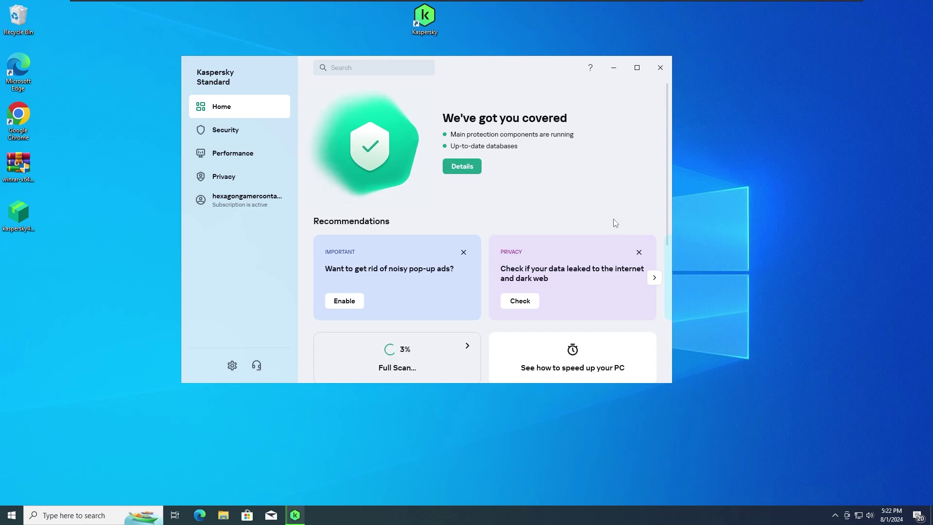
scroll(570, 181, down, 2)
scroll(570, 189, up, 2)
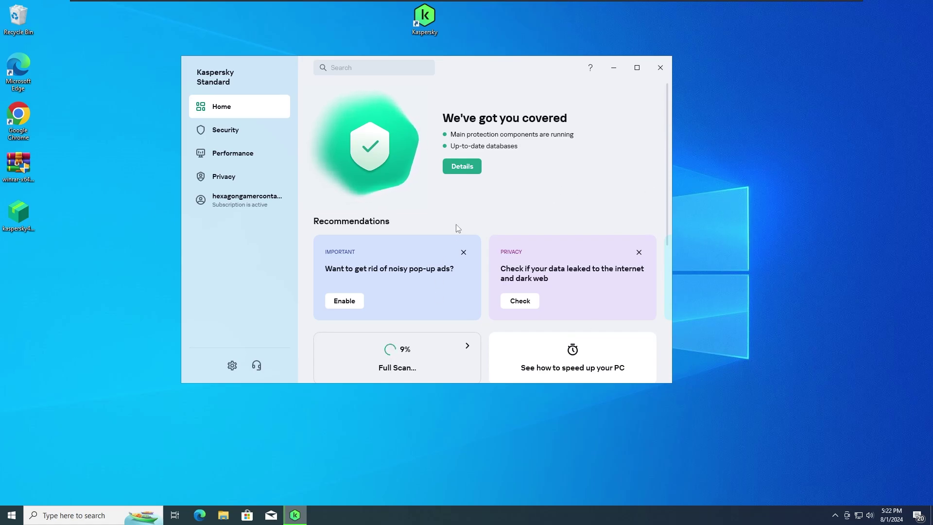
scroll(505, 250, down, 2)
scroll(505, 250, up, 2)
scroll(536, 197, down, 1)
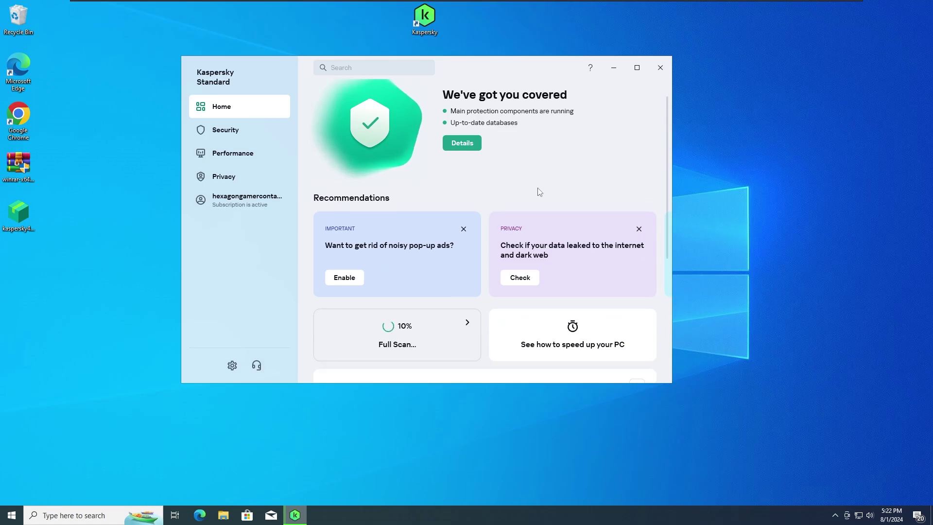
scroll(539, 192, up, 1)
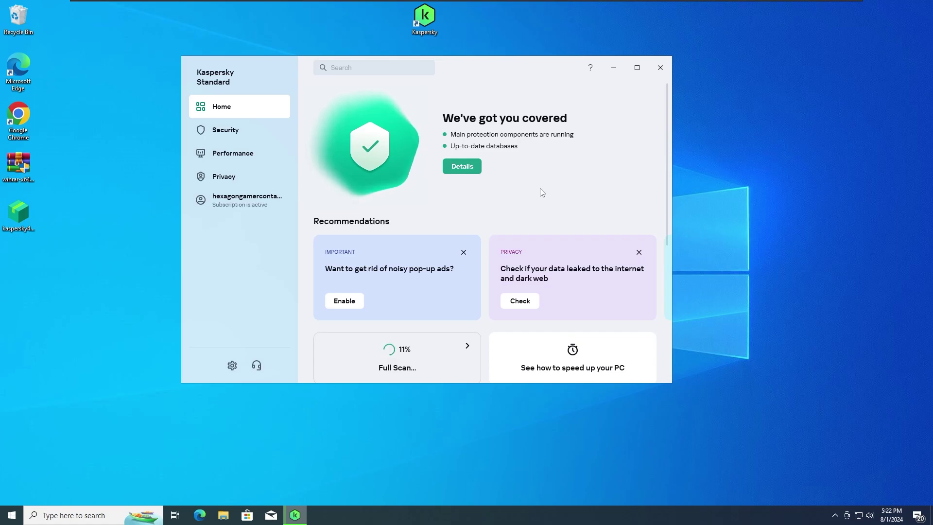
scroll(536, 202, down, 1)
scroll(536, 204, up, 1)
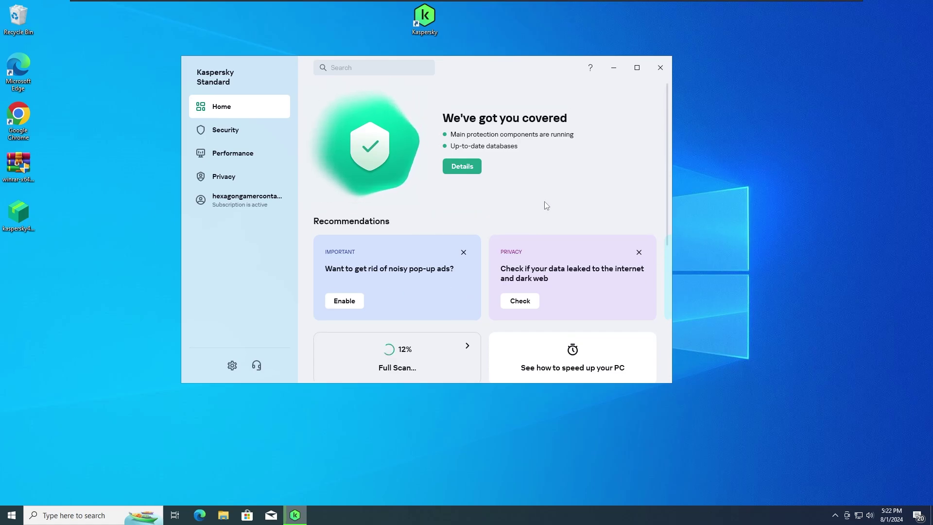